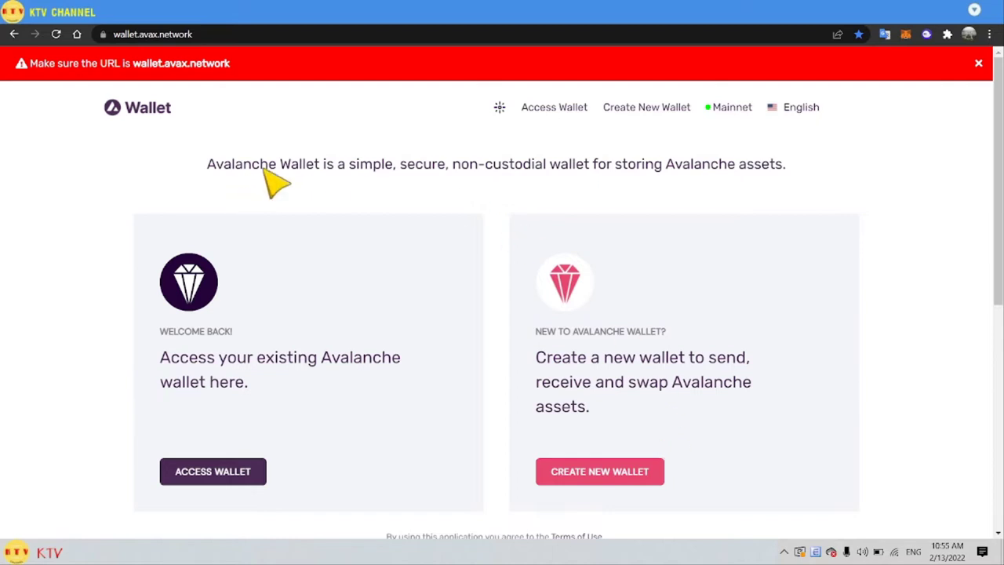
Check that the site's address matches wallet.avax.network as the warning banner asks
left_click(204, 36)
left_click_drag(204, 35, 117, 35)
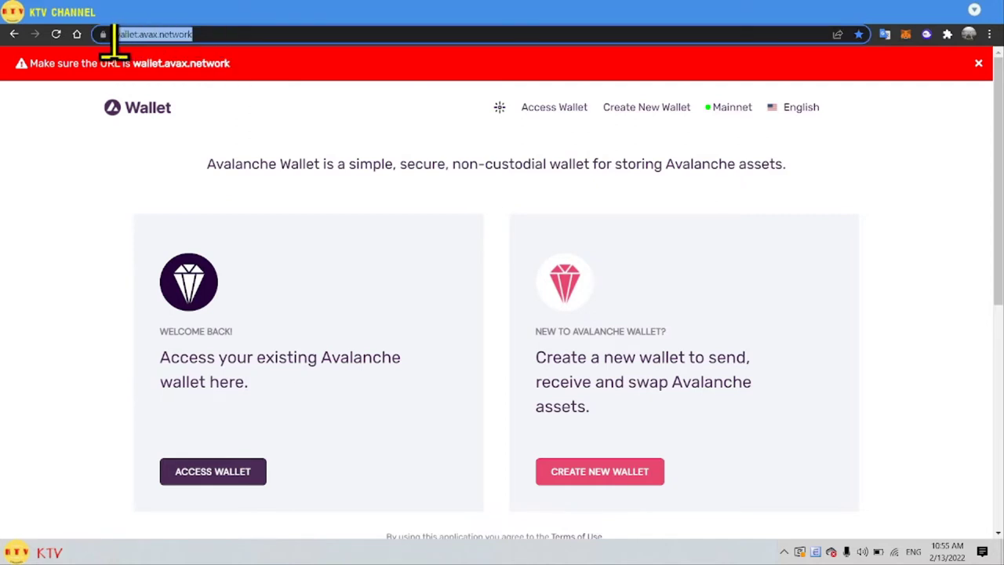
left_click(157, 36)
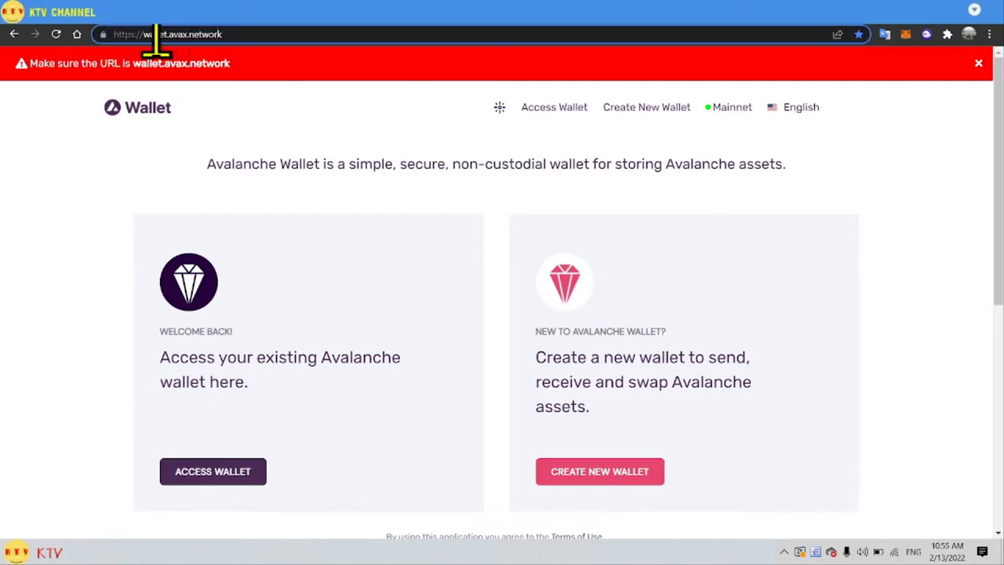
left_click_drag(240, 35, 124, 35)
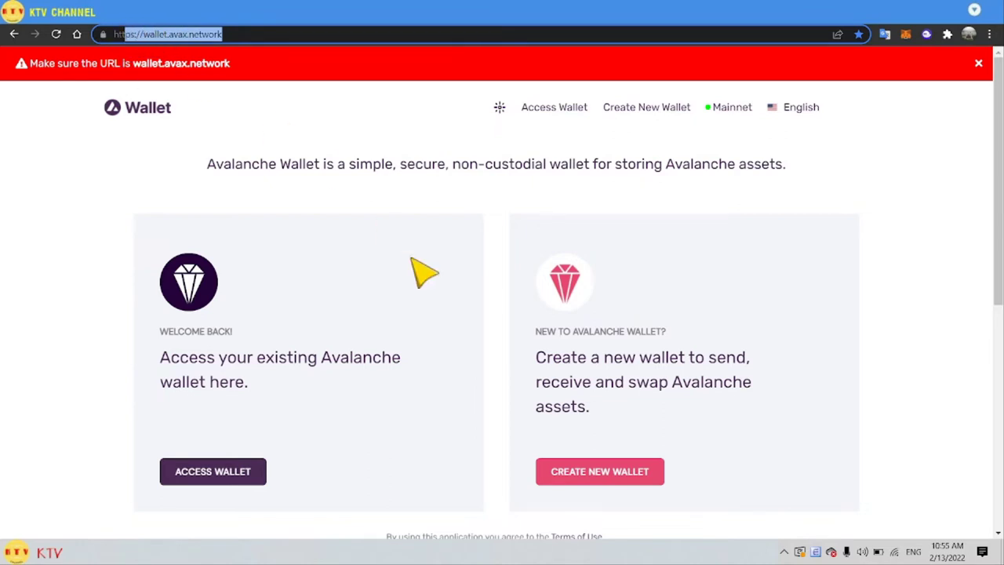
left_click(975, 167)
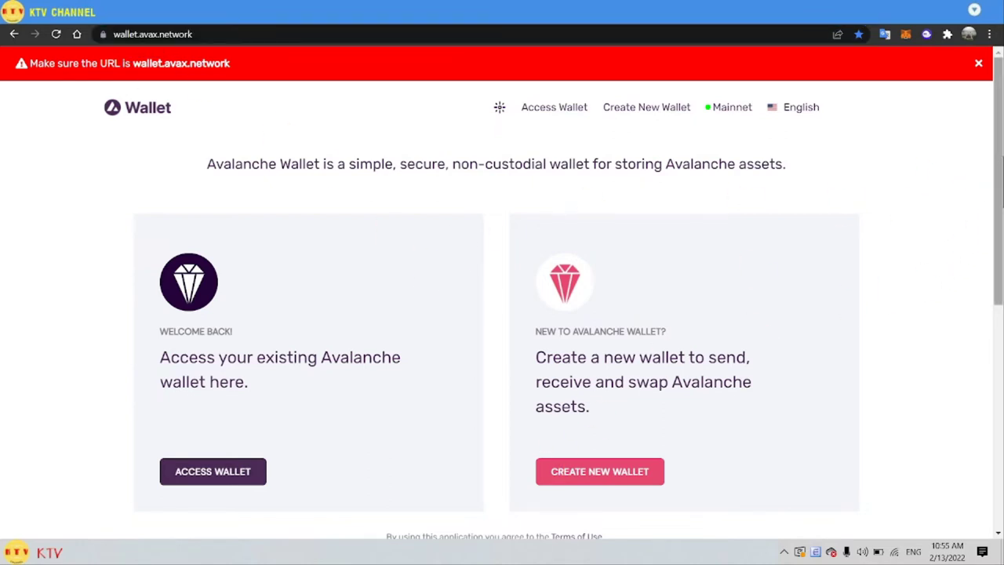
scroll(1000, 180, "down", 1)
scroll(942, 157, "up", 1)
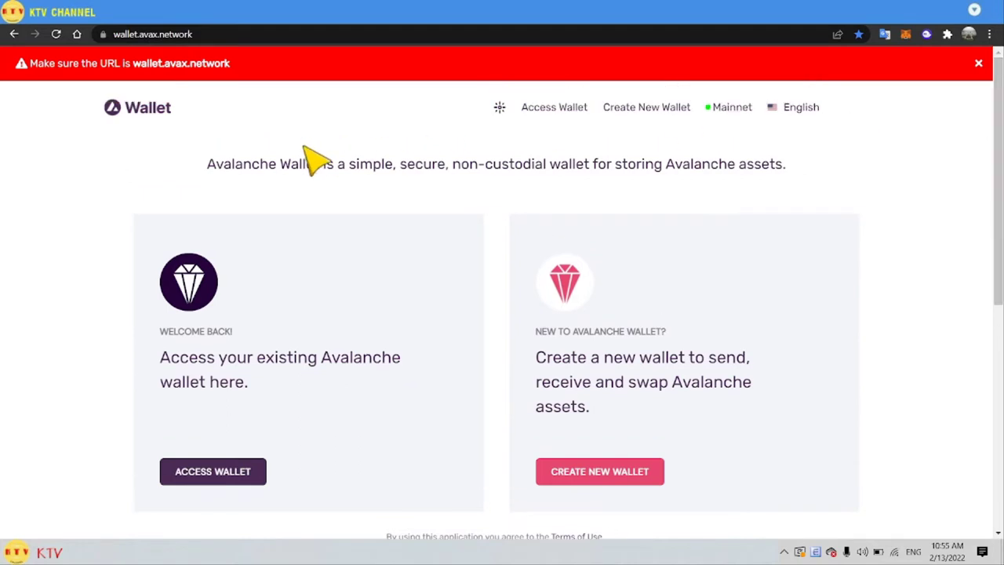
Switch the wallet site's display language to Tiếng Việt
left_click(815, 109)
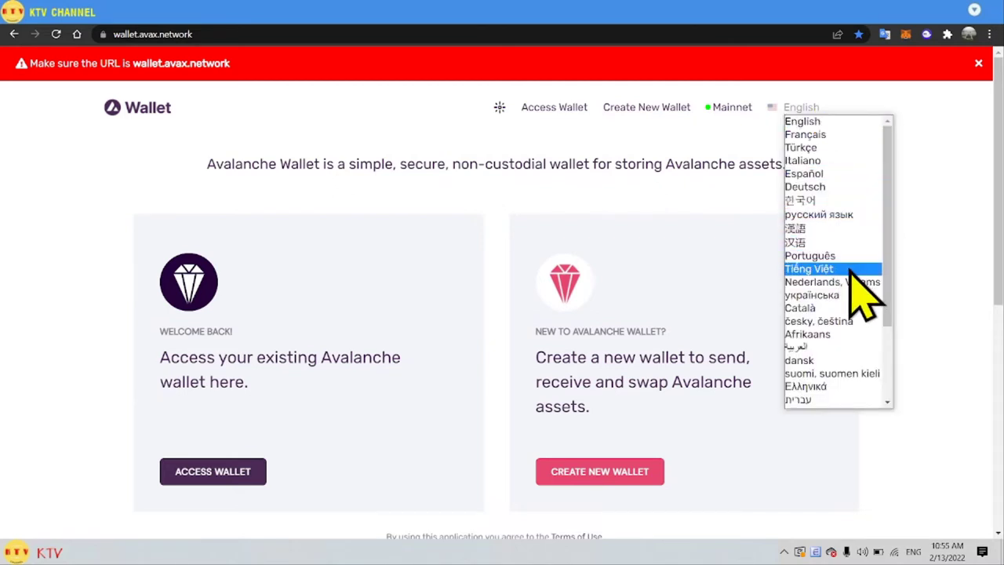
scroll(863, 298, "down", 3)
scroll(863, 318, "up", 3)
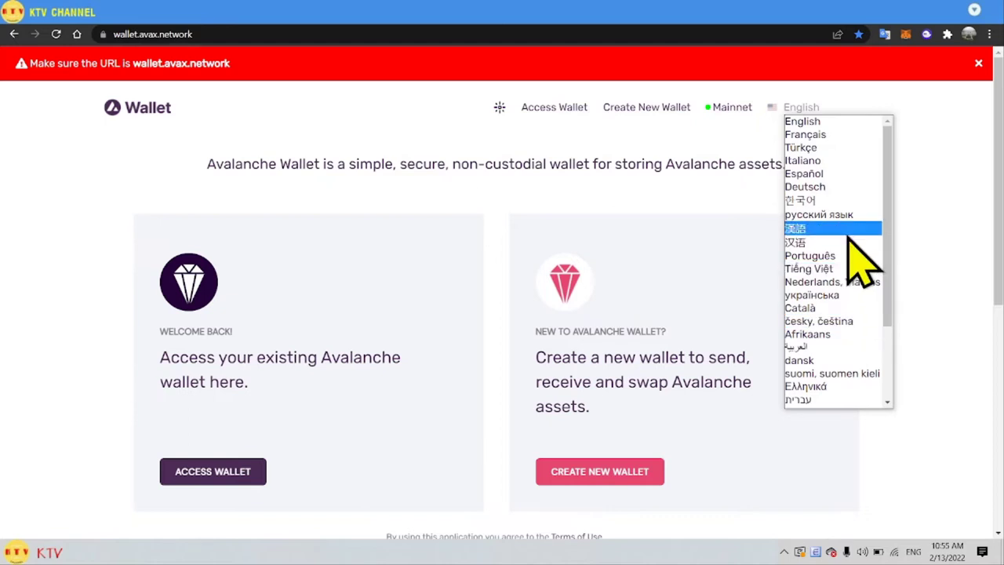
scroll(855, 219, "down", 3)
scroll(867, 302, "up", 3)
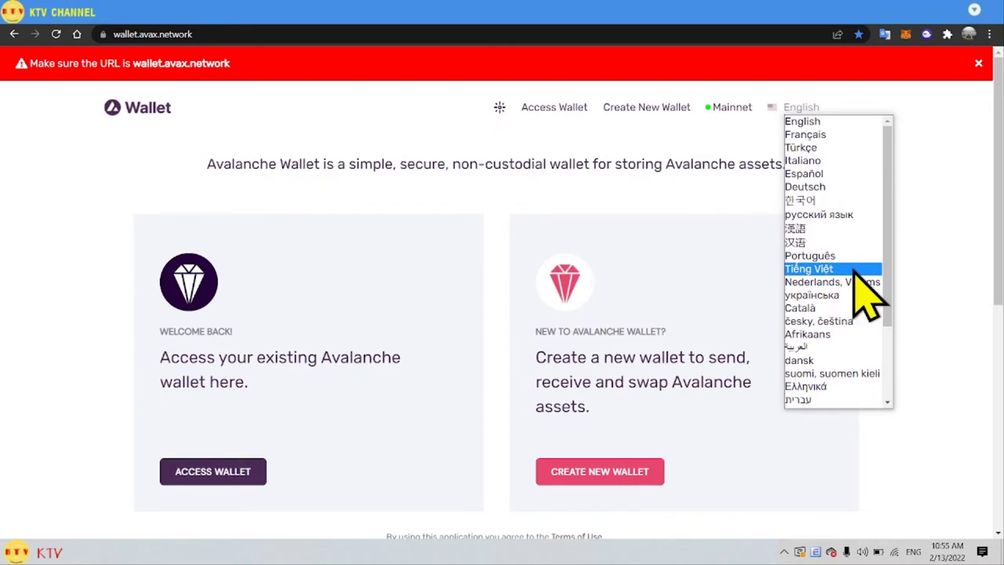
left_click(855, 271)
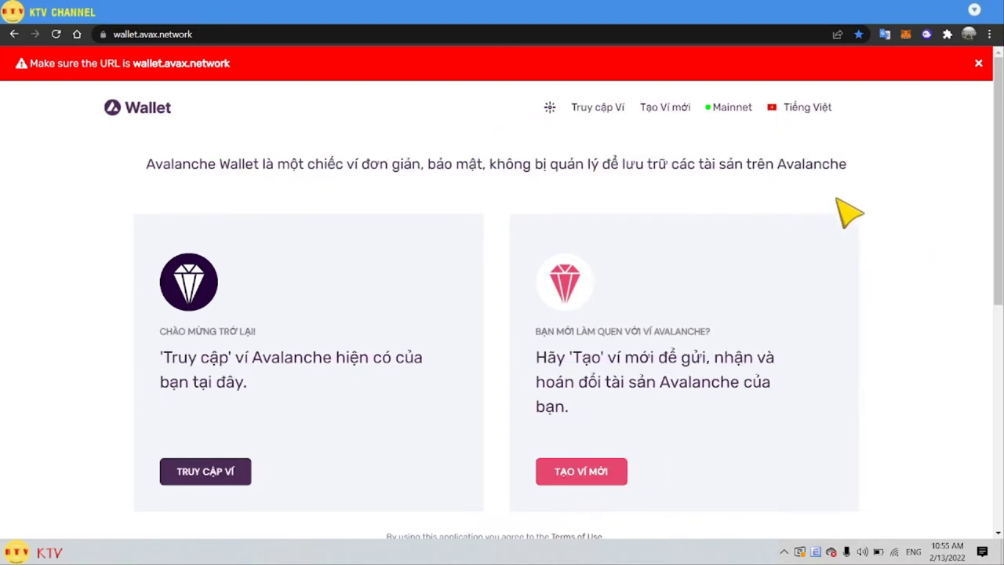
Create a new wallet with a generated key phrase and acknowledge that the phrase is stored safely
left_click(588, 480)
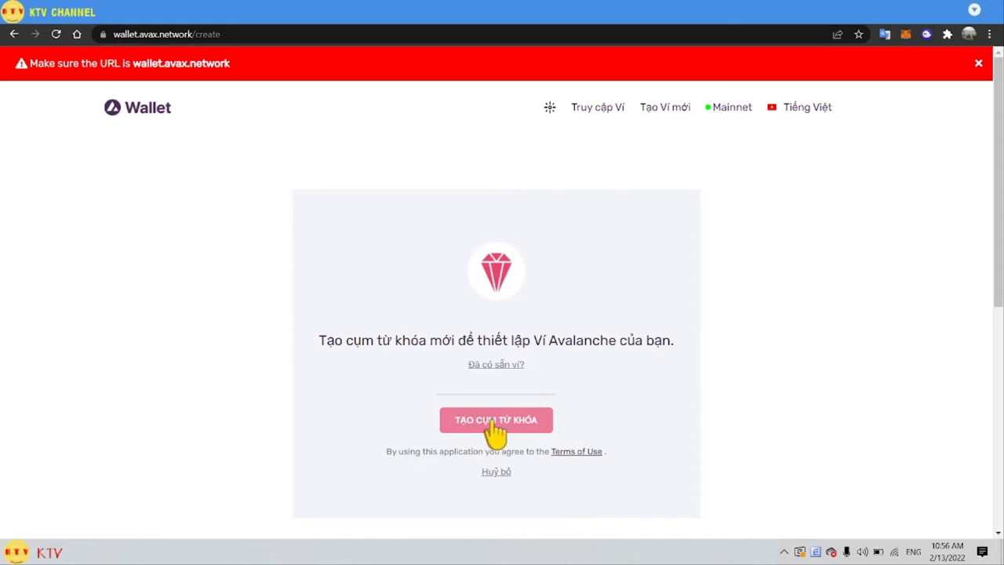
left_click(512, 423)
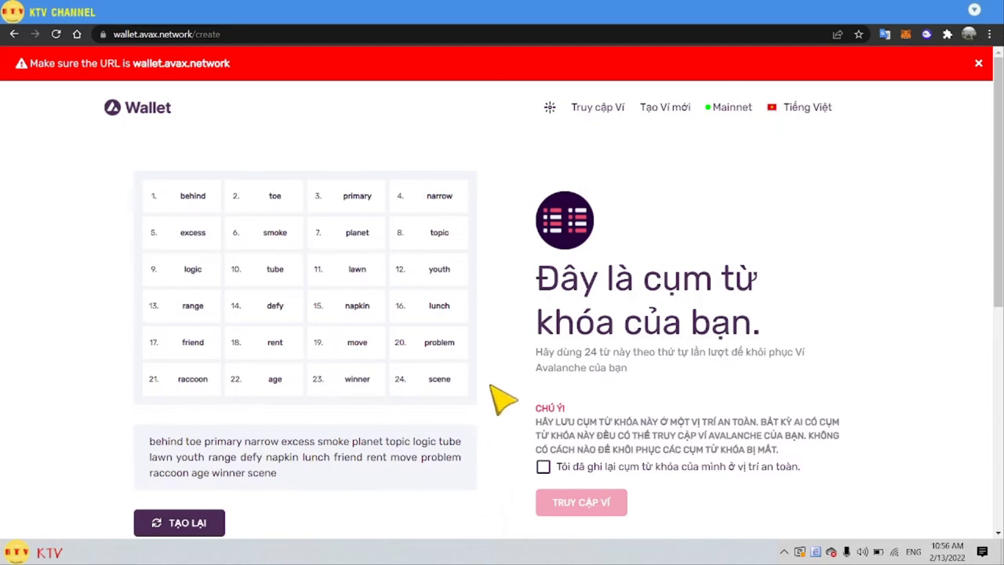
left_click(541, 467)
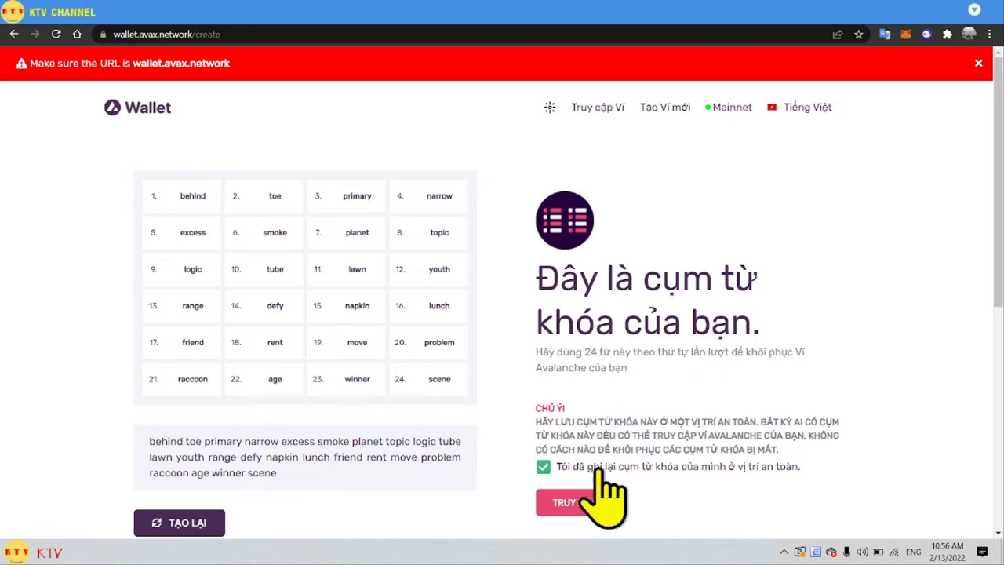
left_click(581, 504)
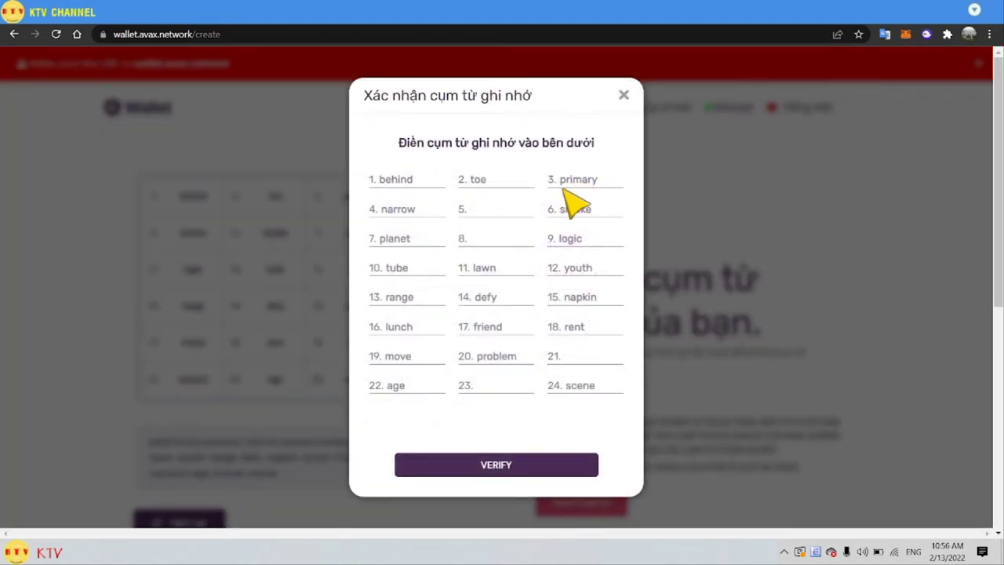
Verify the recovery phrase by filling in its missing words, and access the new wallet
left_click(510, 206)
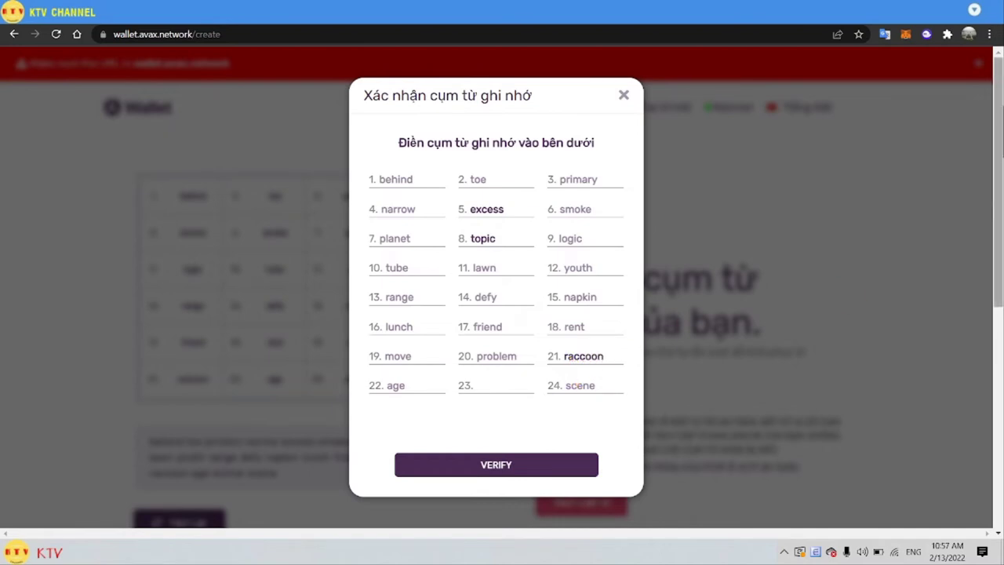
left_click(487, 391)
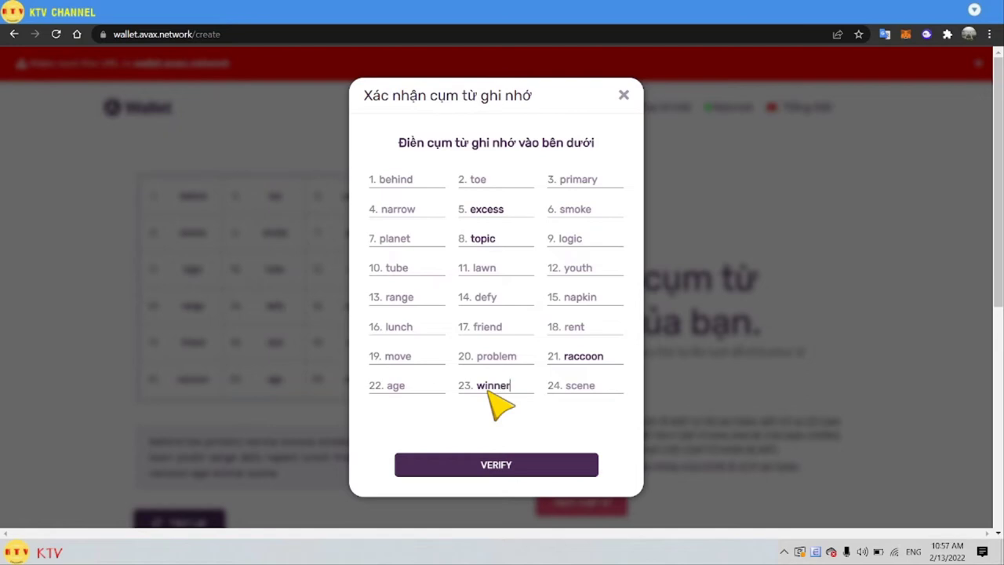
left_click(502, 469)
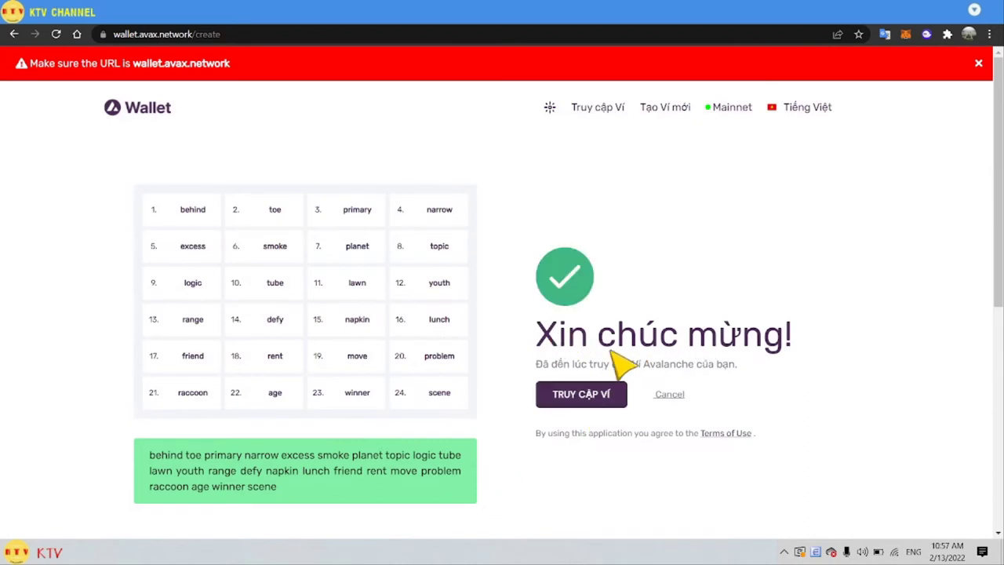
left_click(593, 400)
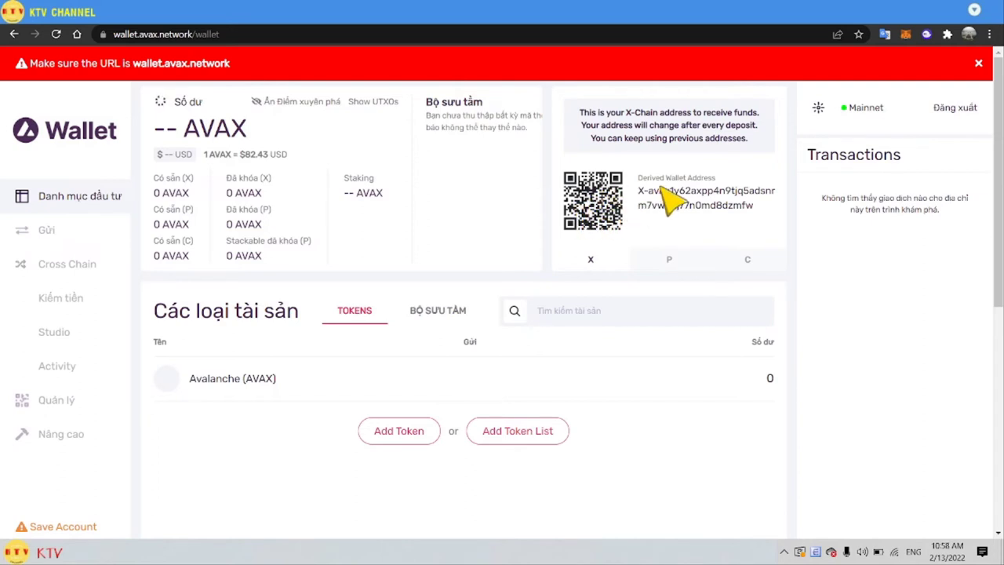
Examine the derived X-Chain wallet address used for receiving funds
left_click_drag(638, 192, 761, 206)
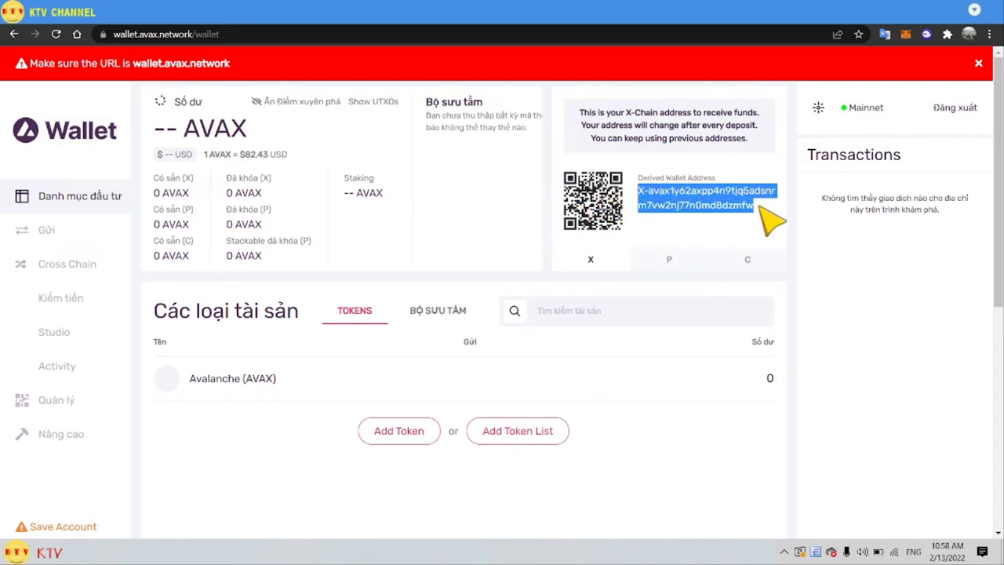
left_click(757, 212)
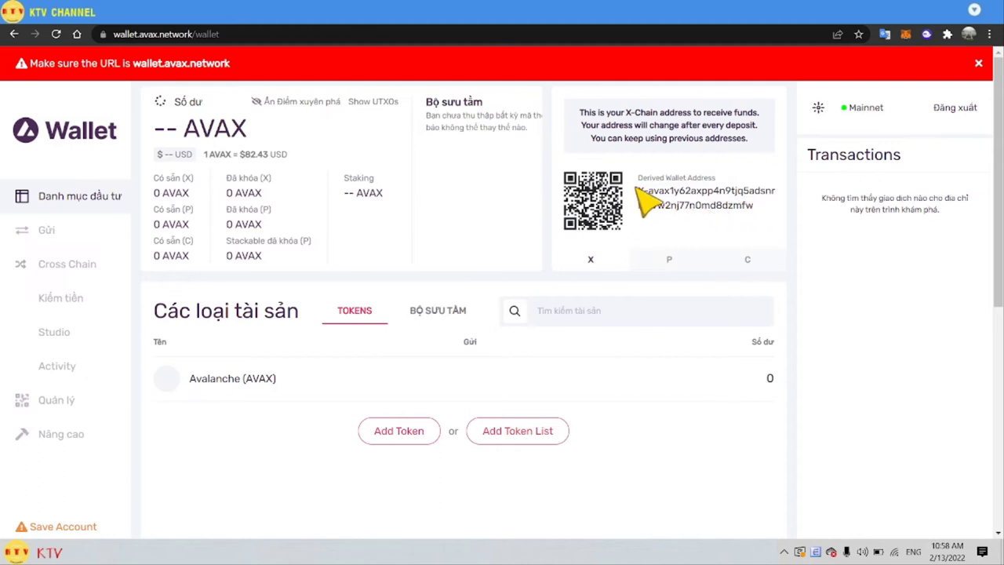
left_click_drag(639, 192, 753, 213)
left_click(770, 213)
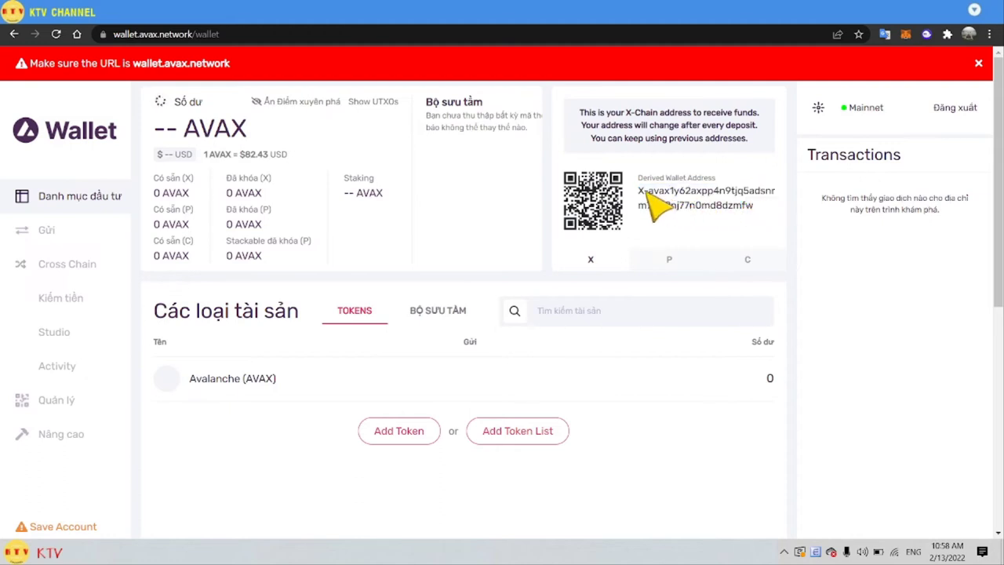
left_click_drag(639, 192, 755, 209)
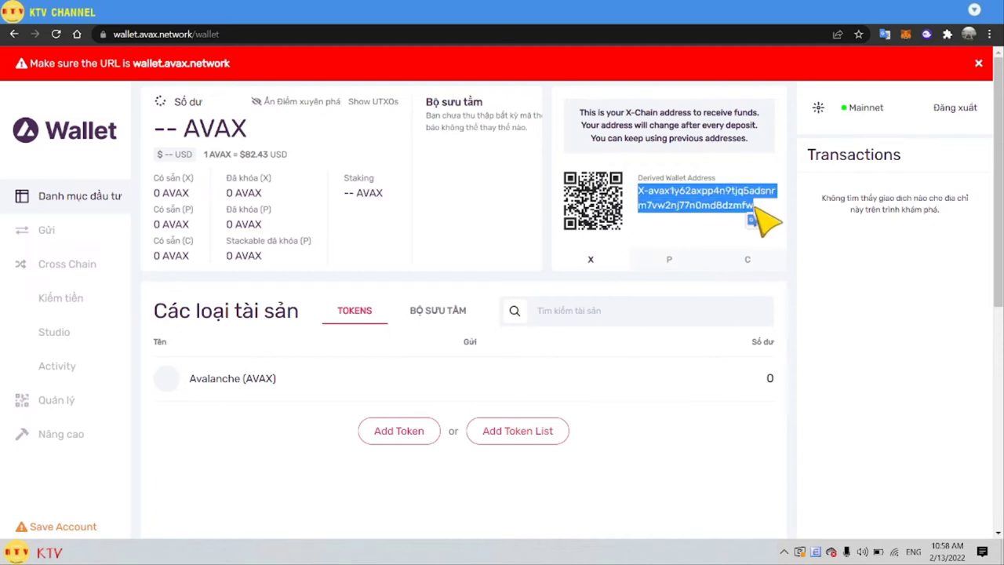
left_click_drag(639, 191, 755, 209)
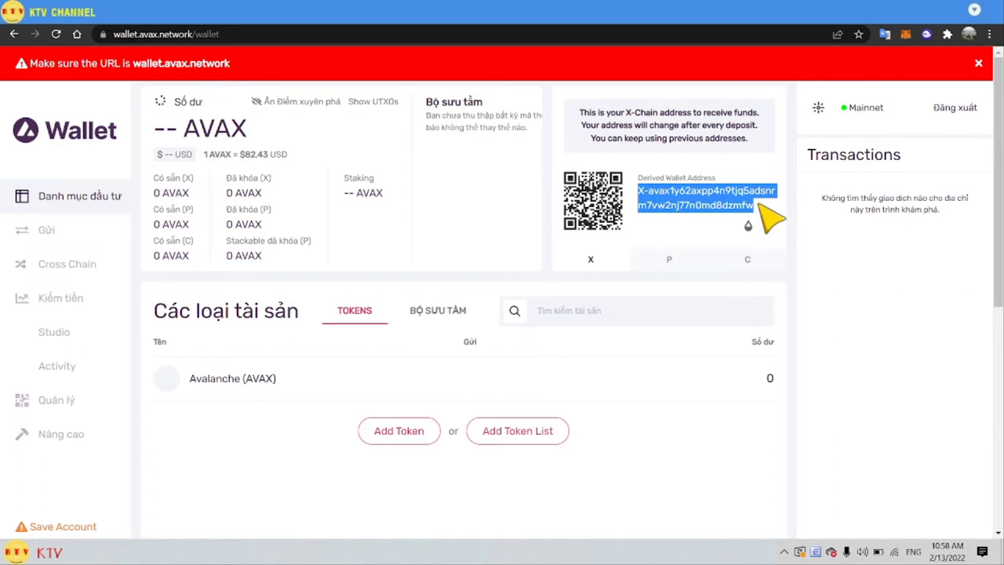
left_click(759, 208)
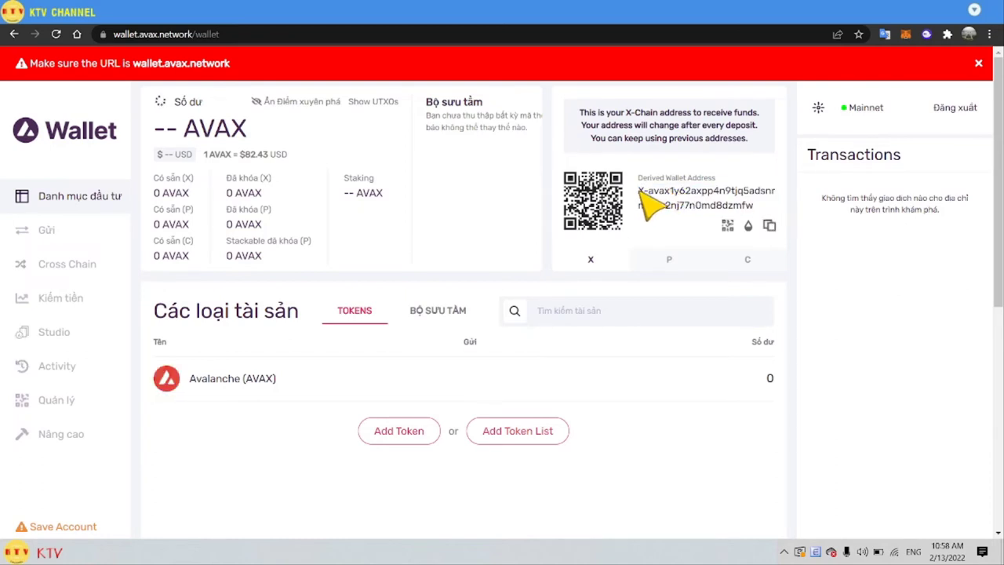
left_click_drag(640, 192, 755, 204)
left_click(756, 205)
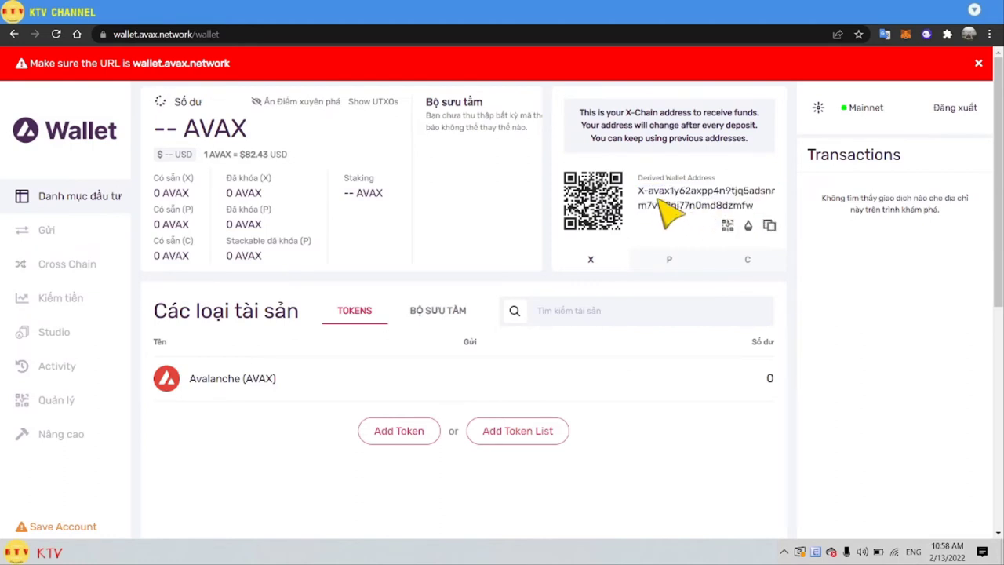
left_click_drag(644, 200, 773, 217)
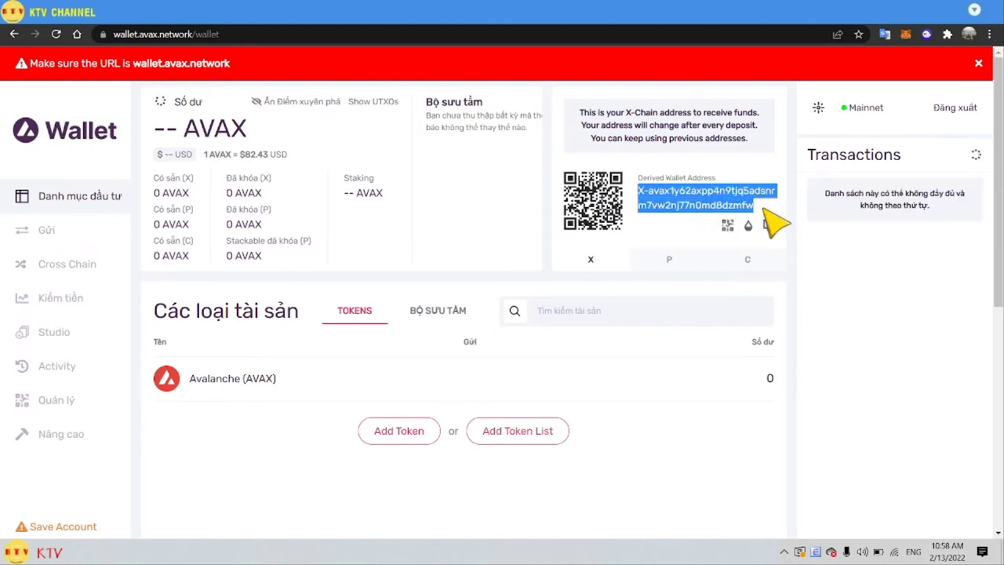
left_click(774, 217)
left_click_drag(639, 192, 754, 206)
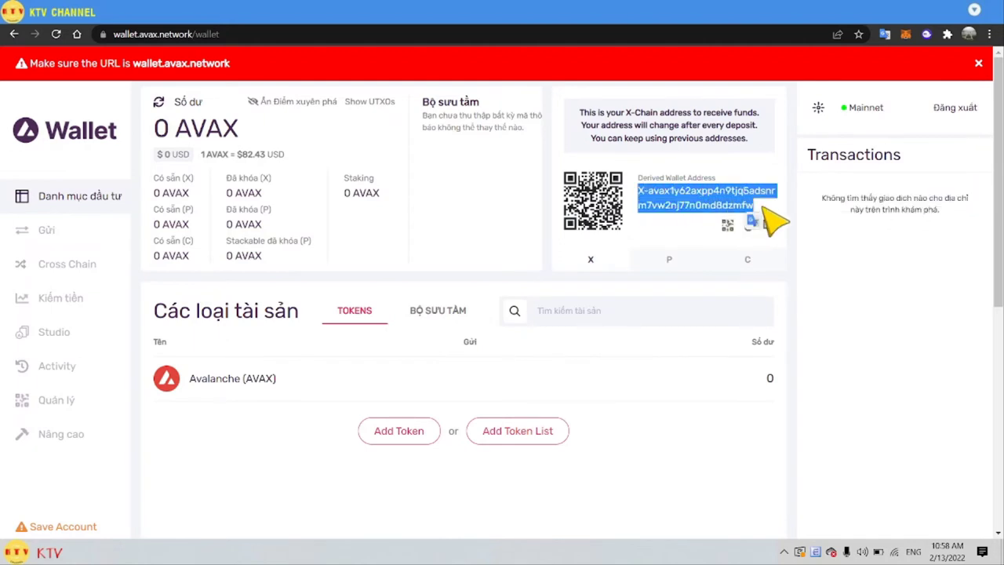
left_click(751, 215)
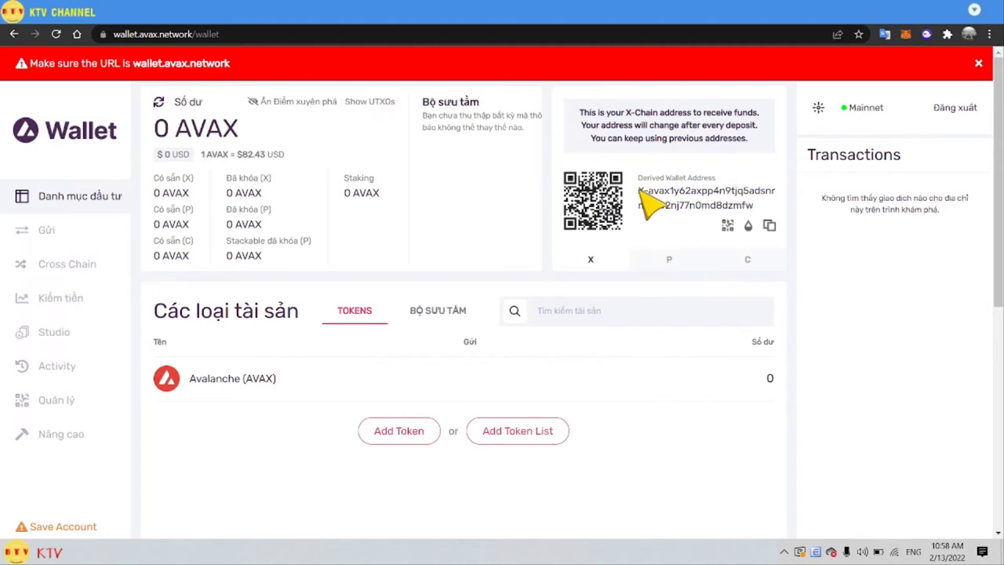
left_click_drag(640, 192, 753, 211)
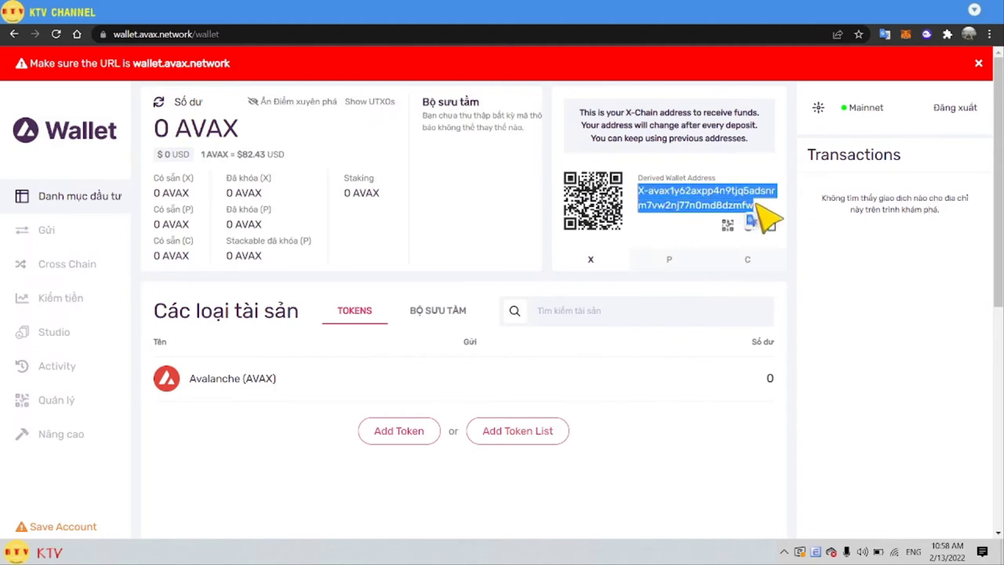
left_click(754, 211)
left_click_drag(640, 191, 755, 209)
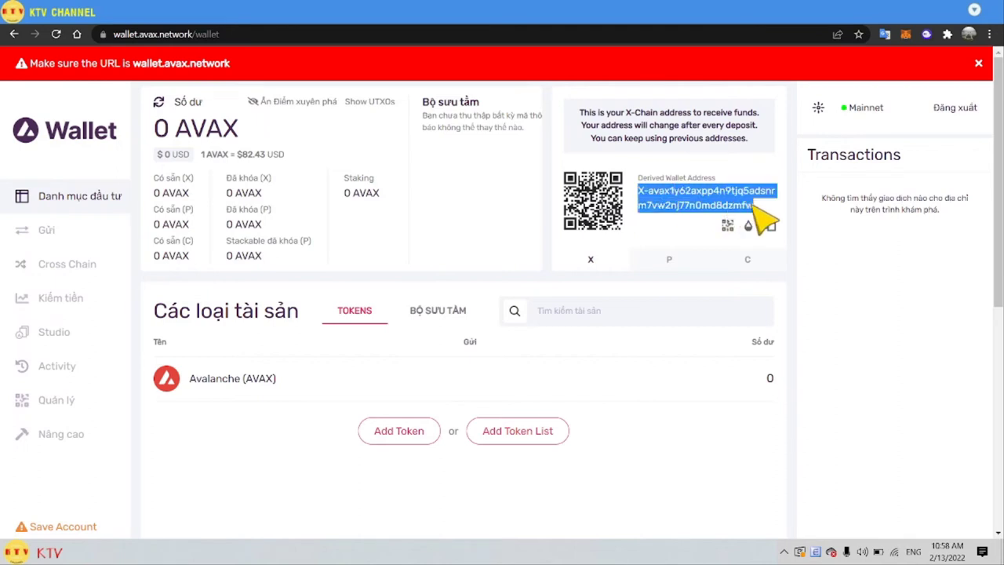
left_click(756, 210)
left_click_drag(639, 191, 756, 207)
left_click(756, 207)
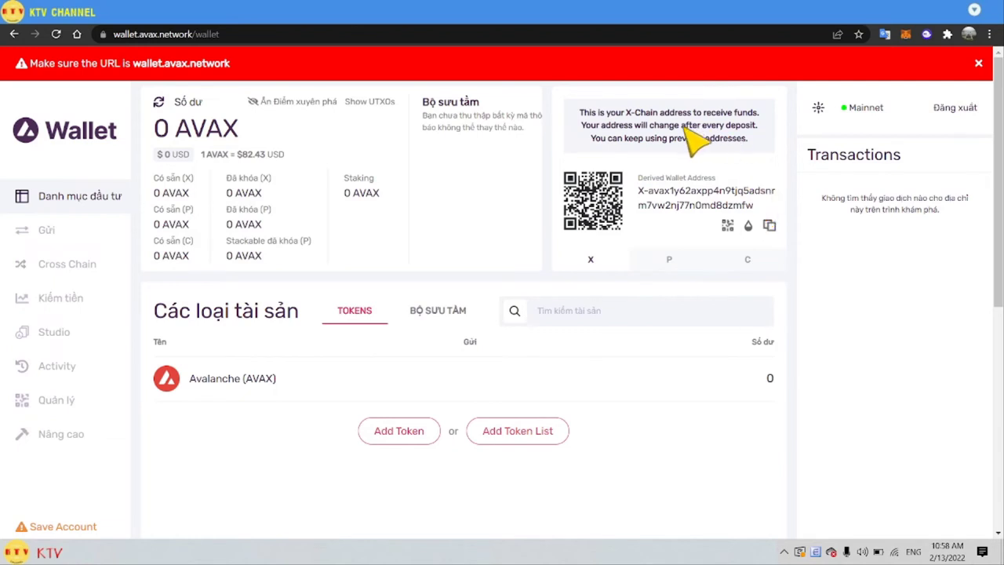
Look over the form for sending AVAX and the Cross Chain form for transfers between chains
left_click(49, 230)
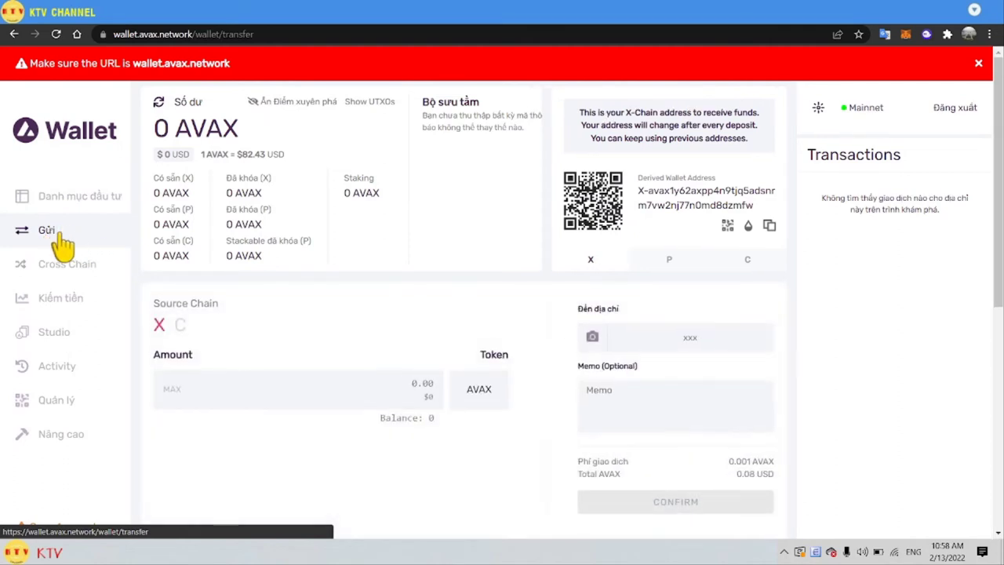
left_click(207, 396)
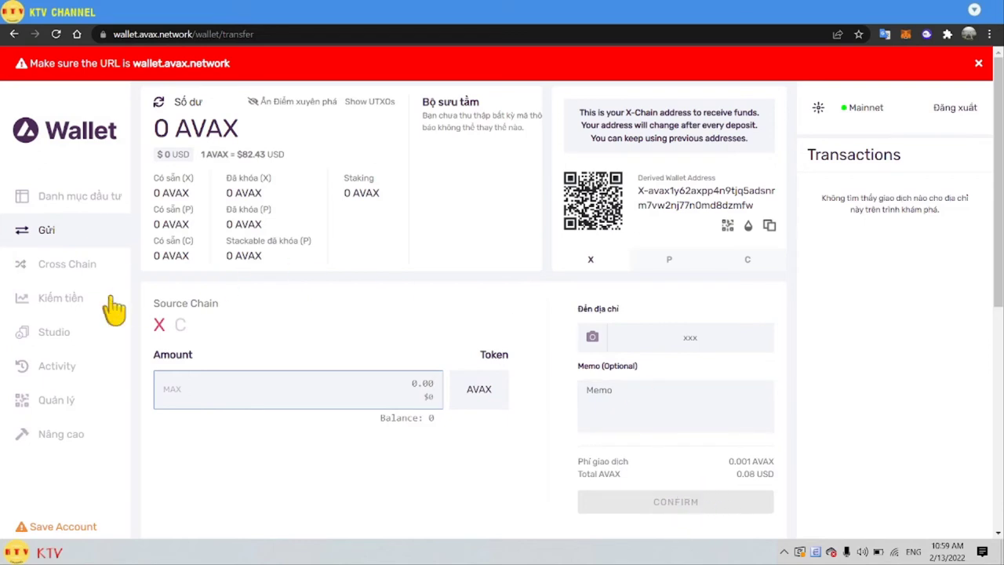
left_click(55, 271)
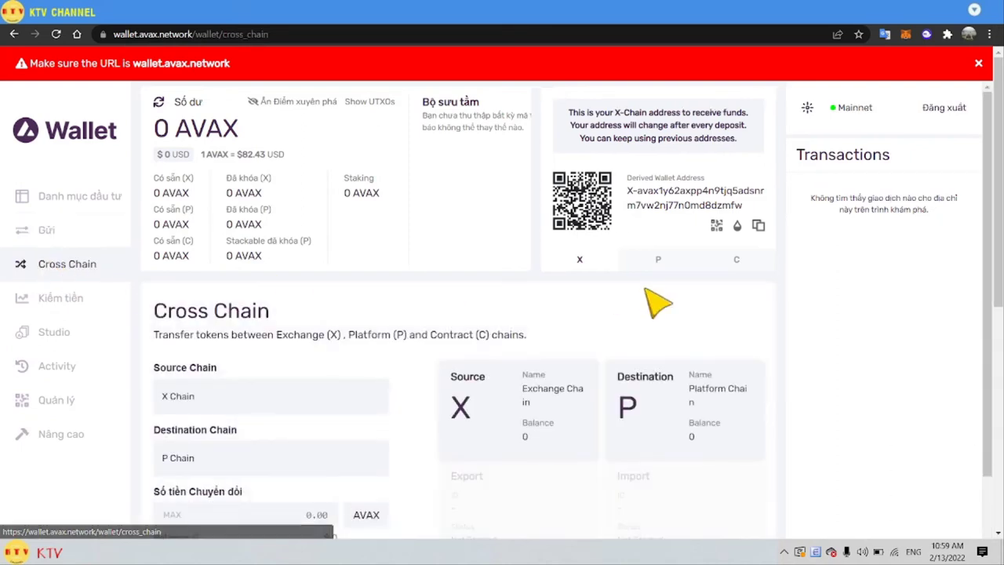
left_click_drag(1001, 227, 1001, 322)
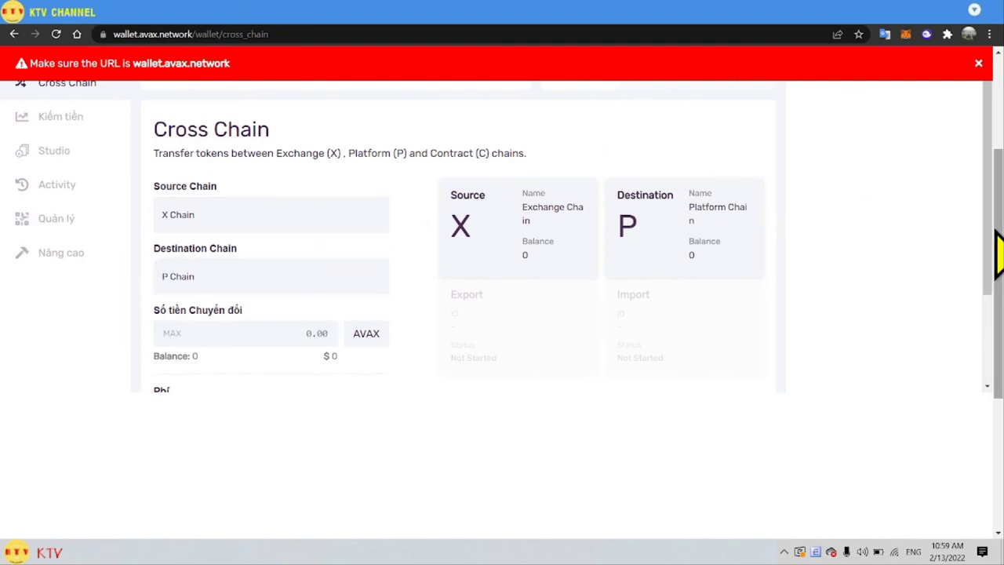
scroll(996, 251, "up", 1)
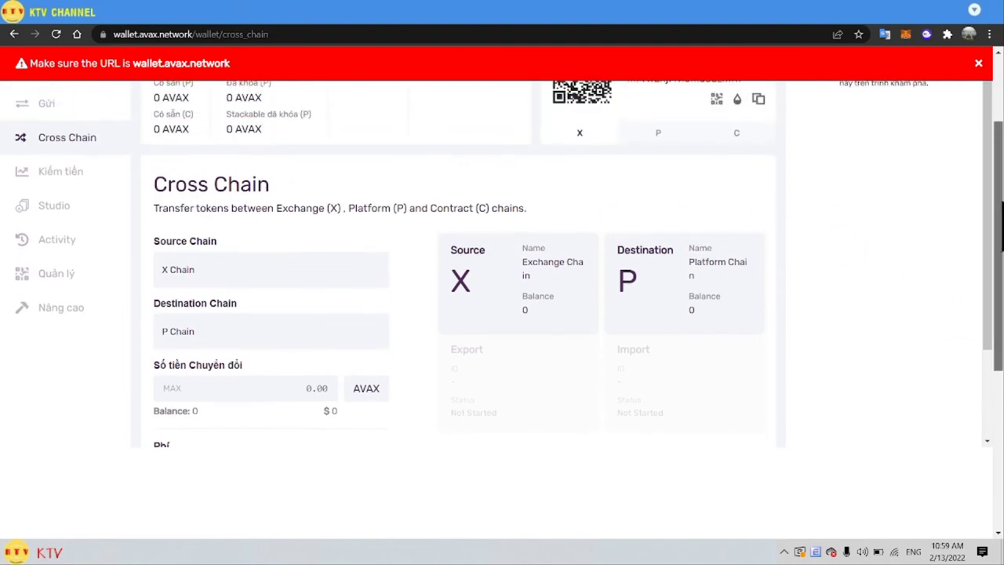
Look over the available source chains for the cross-chain transfer, leaving X Chain as the source
left_click(276, 283)
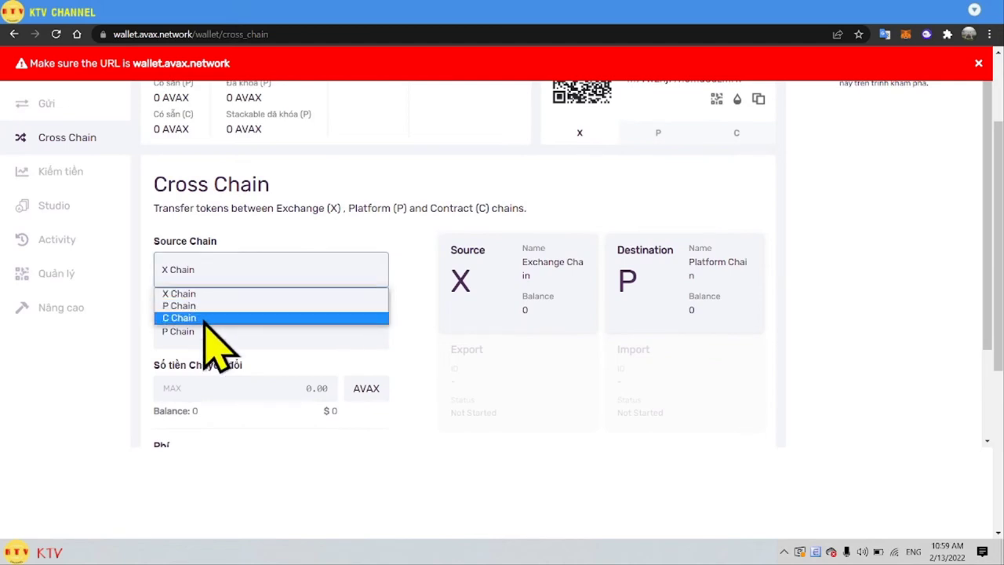
left_click(348, 240)
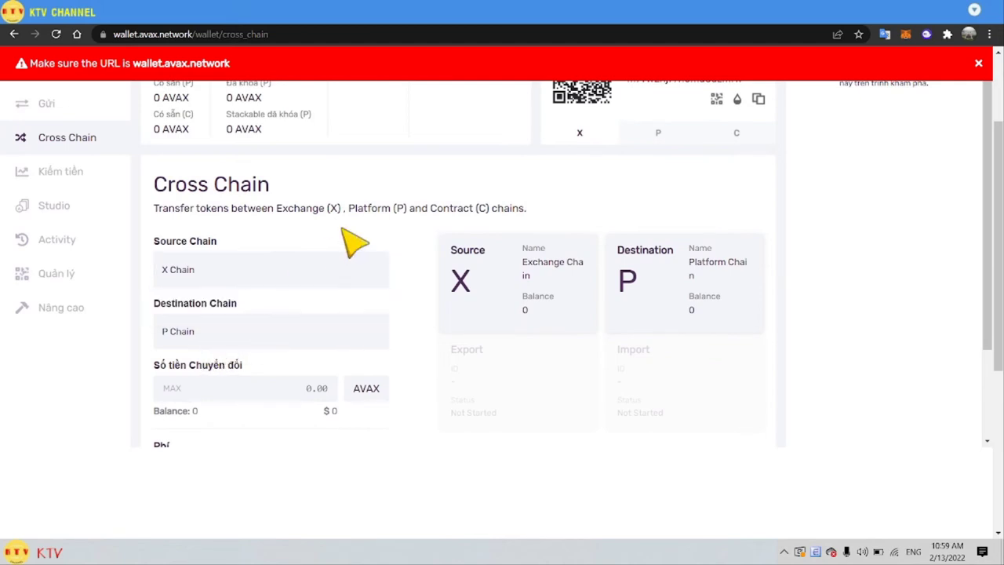
left_click(280, 286)
left_click(280, 286)
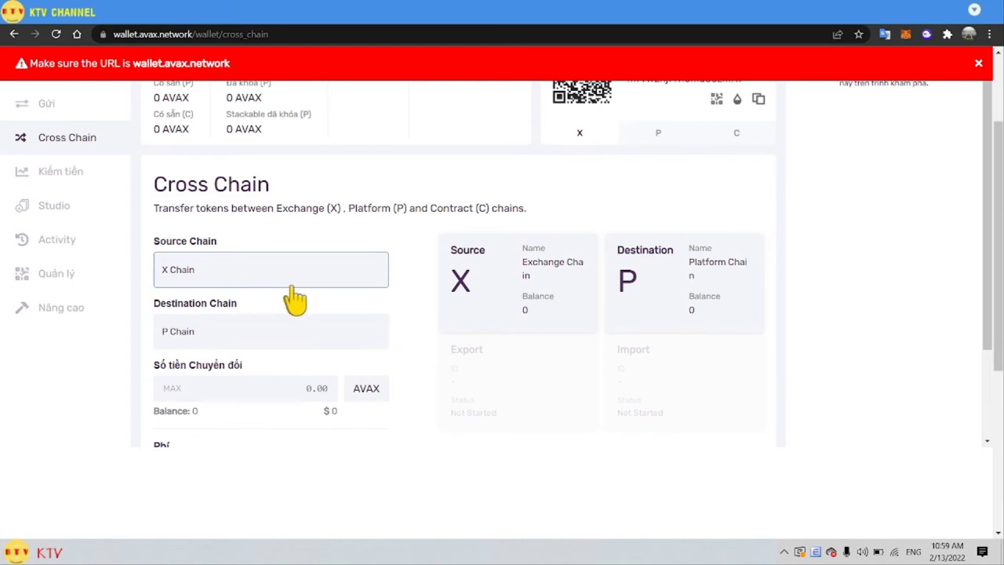
scroll(445, 260, "up", 3)
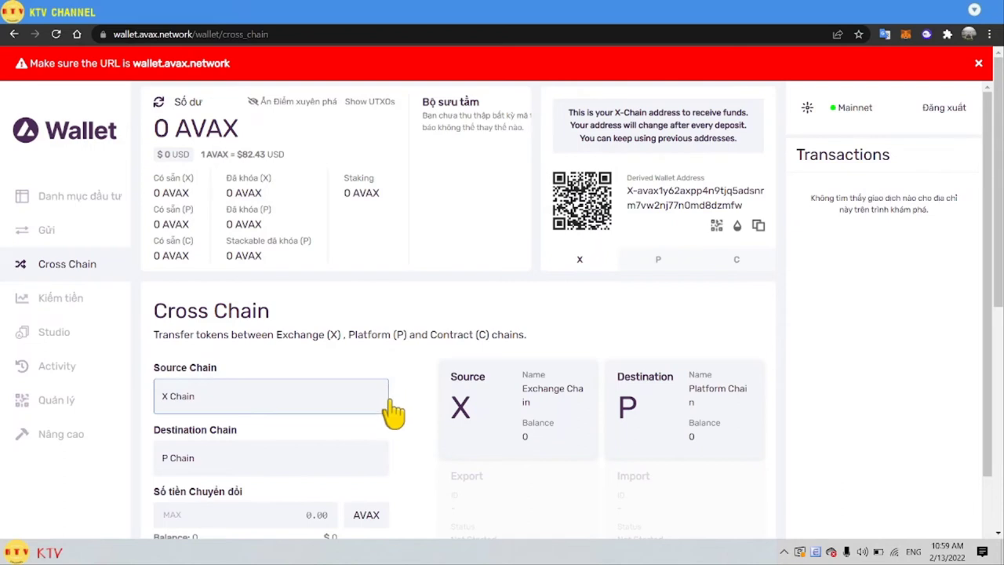
Set the destination chain of the cross-chain transfer to C Chain
left_click(234, 469)
left_click(202, 492)
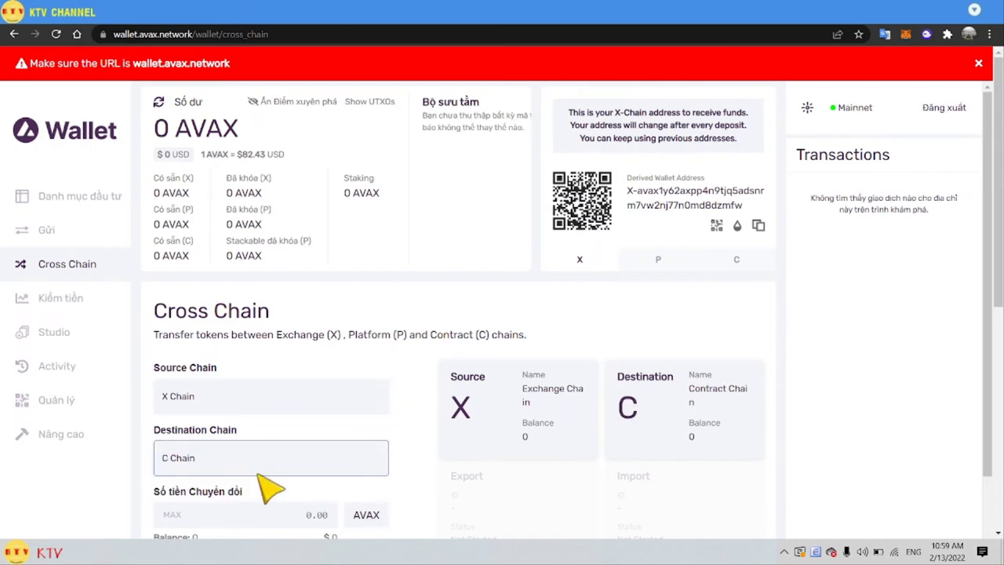
scroll(416, 420, "down", 2)
left_click(211, 354)
left_click(192, 384)
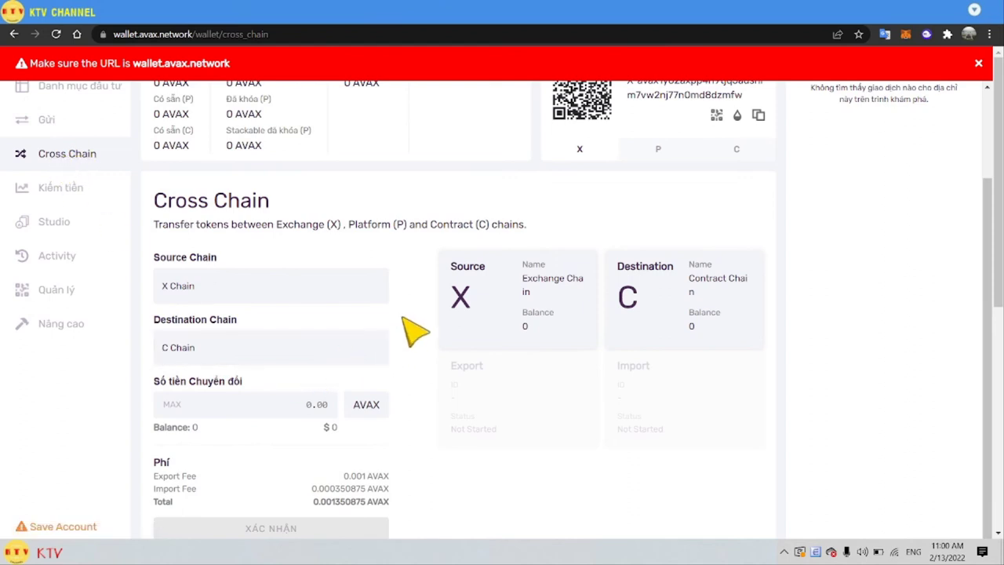
Examine the transfer amount field and the export, import and total fees for moving AVAX from X Chain to C Chain
left_click_drag(998, 268, 998, 312)
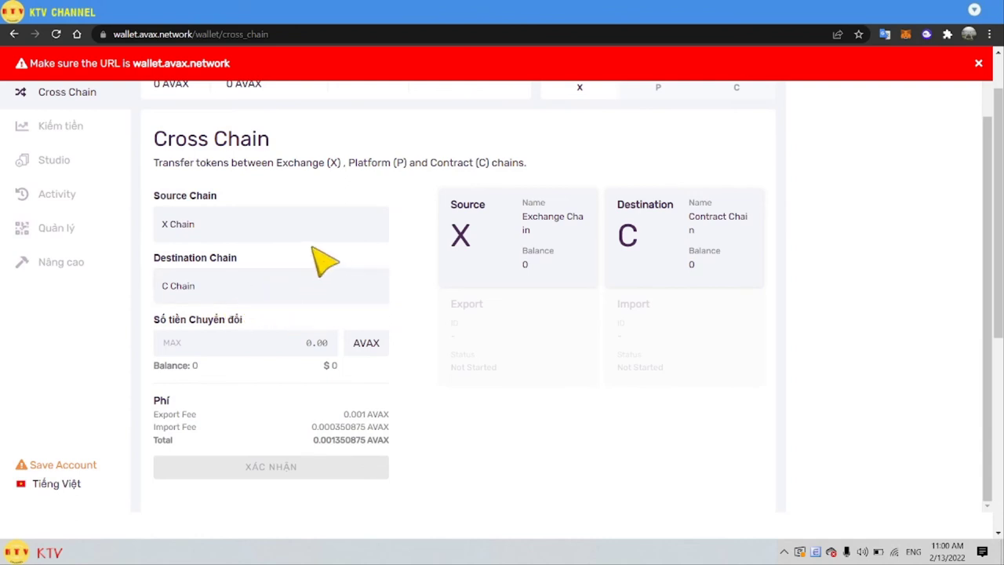
scroll(412, 303, "up", 2)
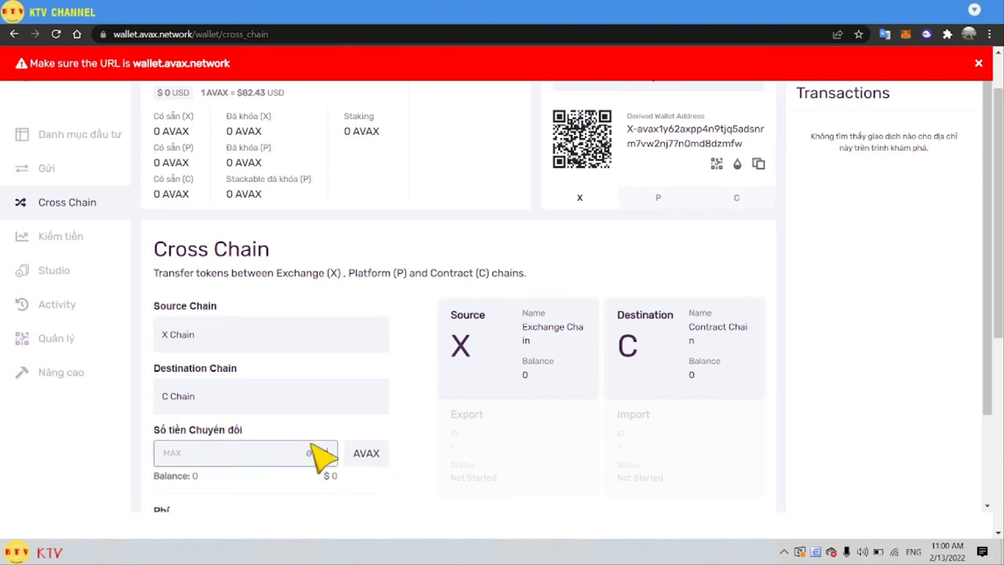
left_click_drag(989, 283, 993, 415)
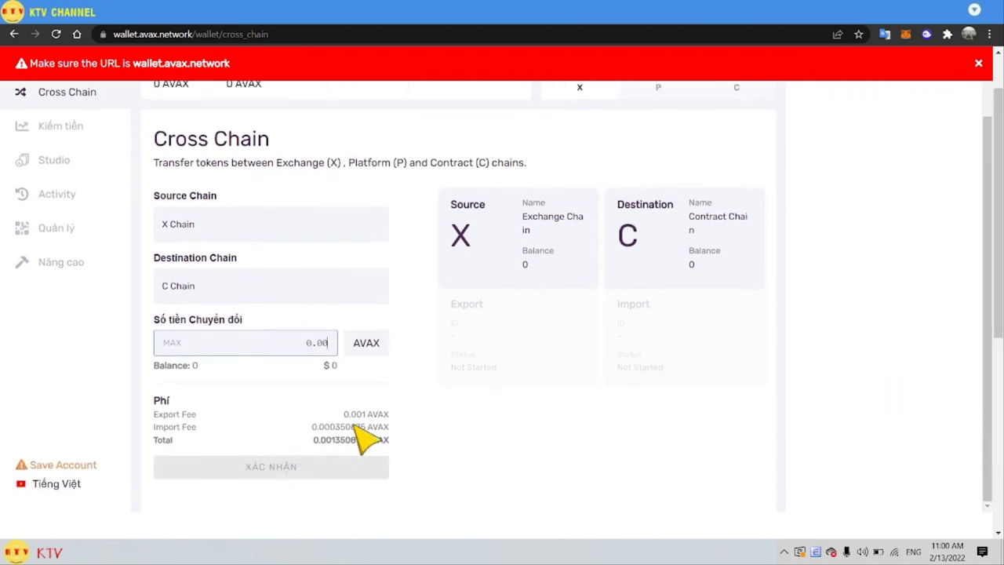
left_click_drag(345, 415, 394, 430)
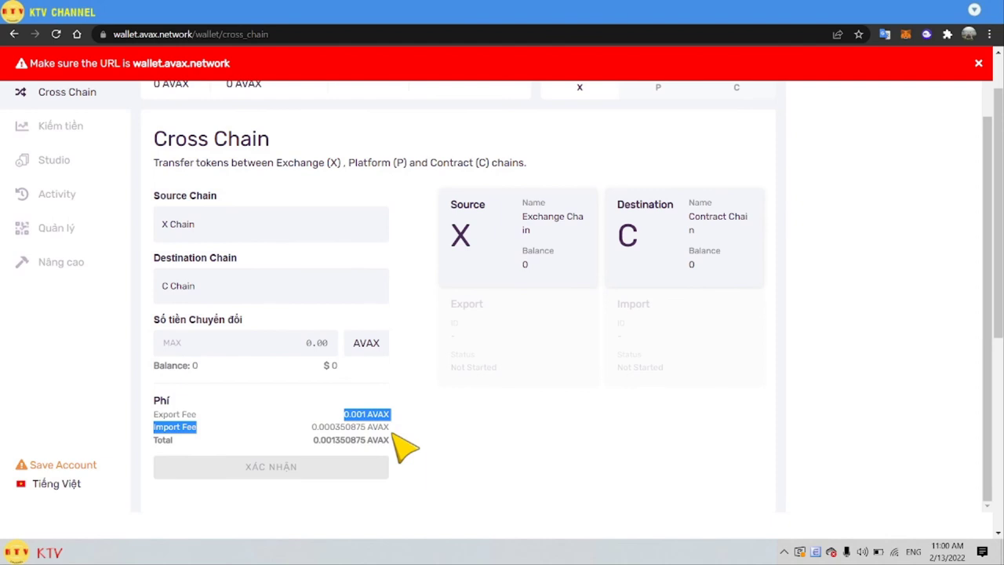
left_click(338, 428)
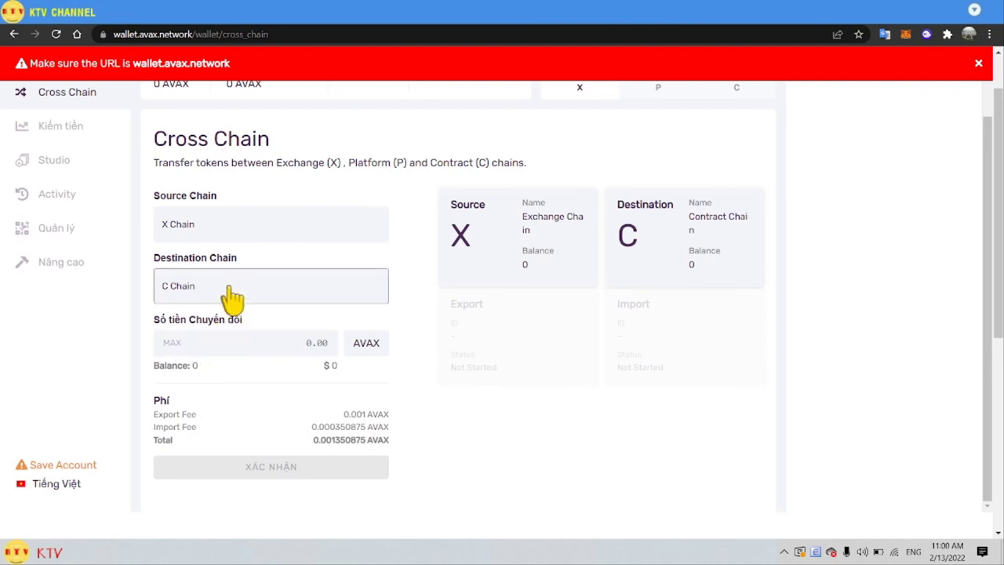
scroll(396, 292, "up", 1)
scroll(408, 279, "up", 1)
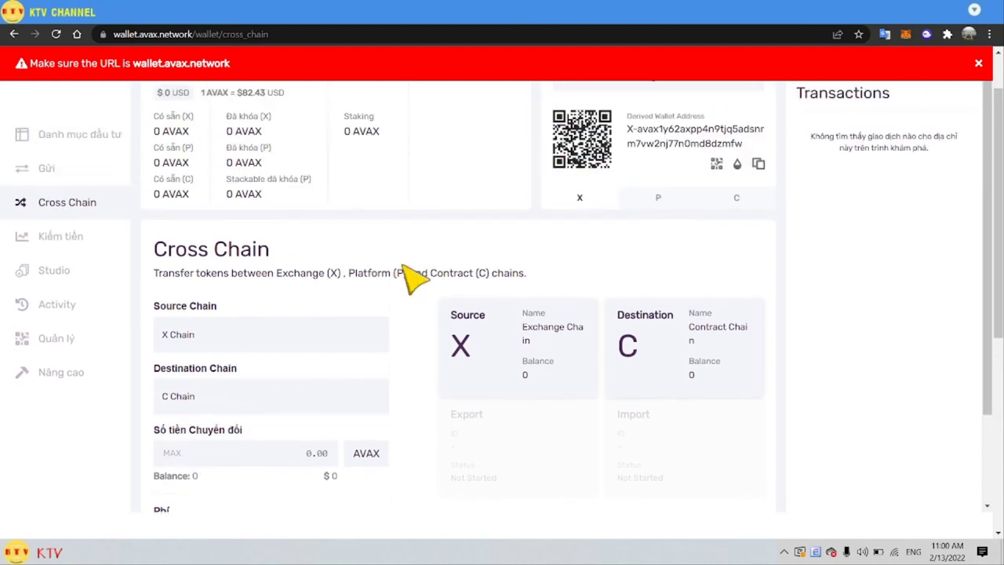
scroll(360, 302, "down", 2)
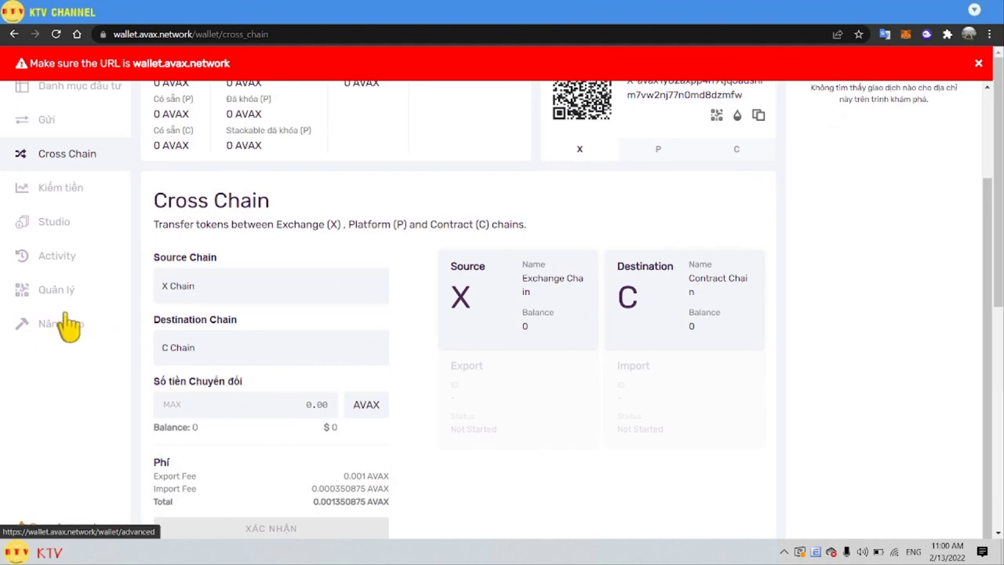
scroll(65, 302, "up", 2)
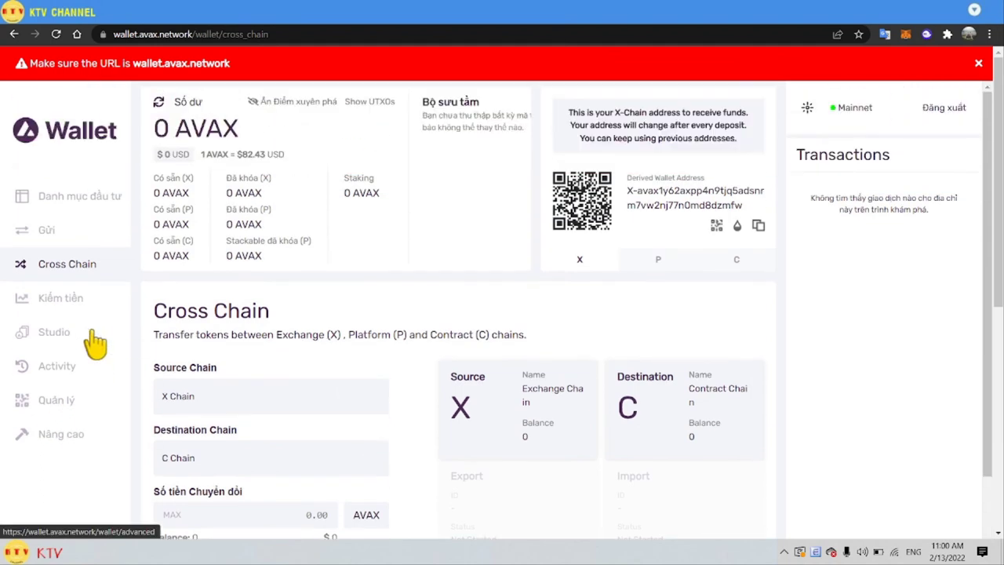
View the wallet's key management page (Quản lý), and go to the advanced page (Nâng cao)
left_click(56, 401)
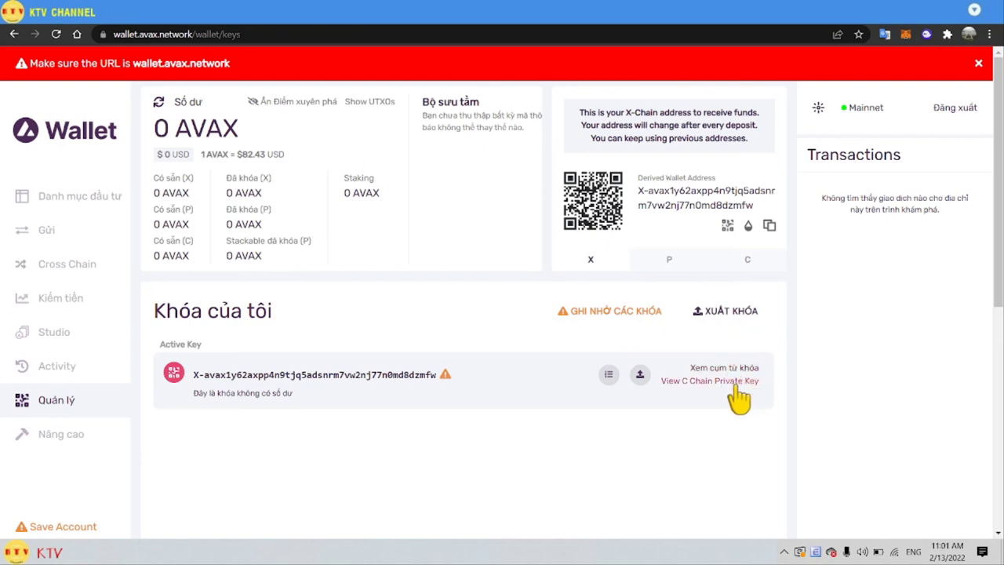
left_click(80, 434)
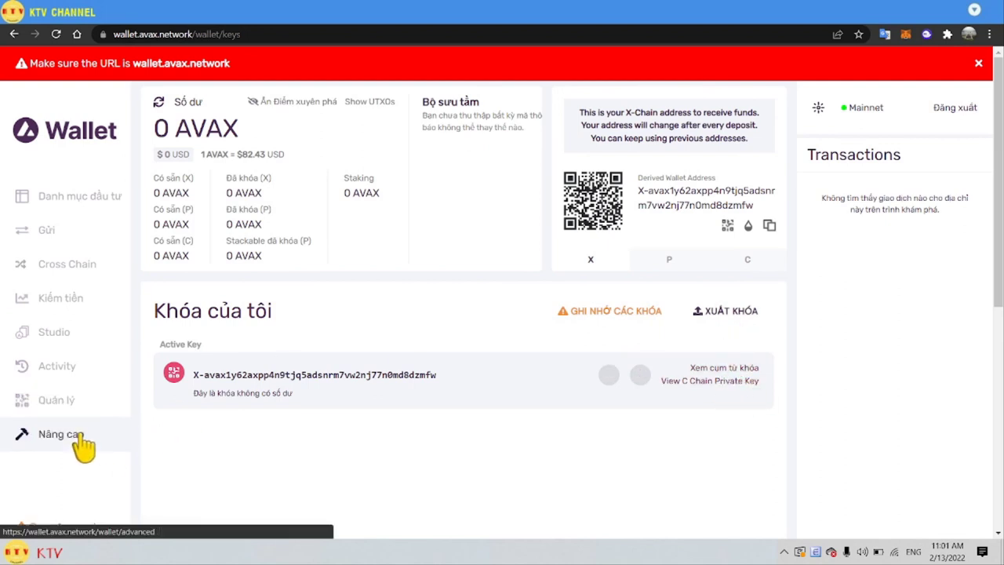